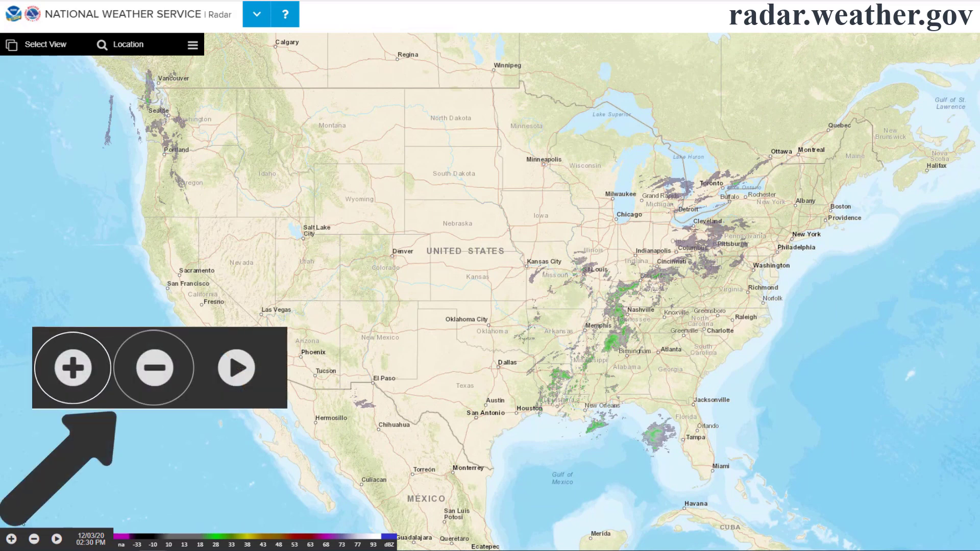
click(11, 539)
click(34, 540)
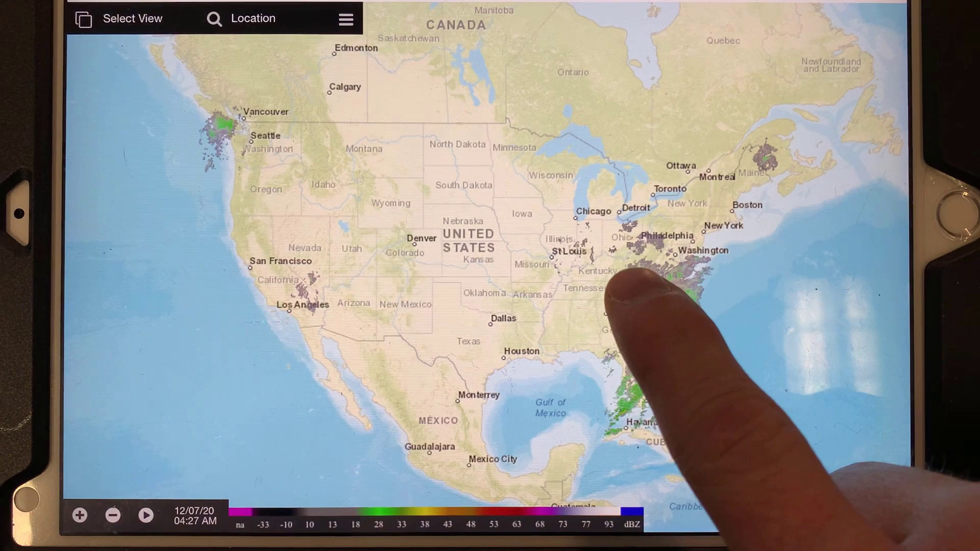
drag(626, 277, 686, 300)
double_click(663, 296)
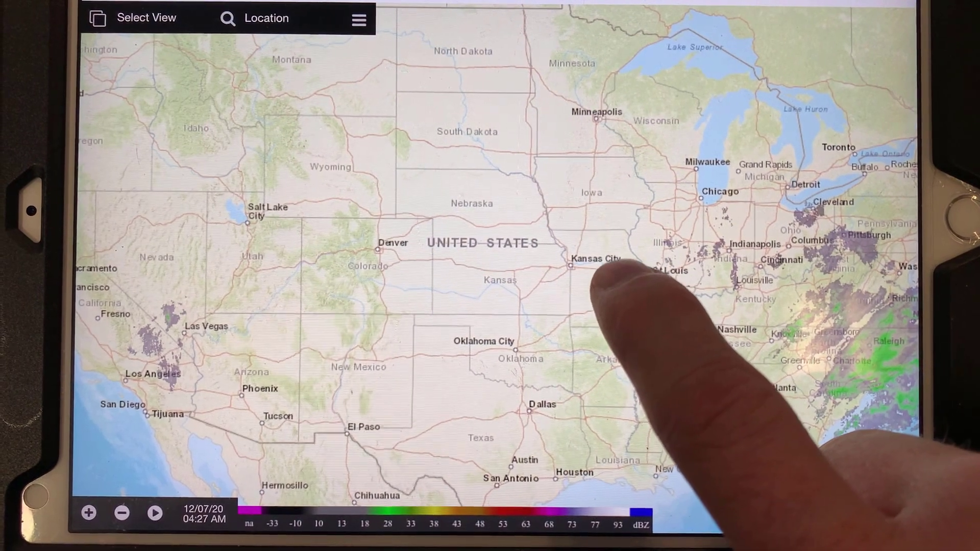
double_click(613, 284)
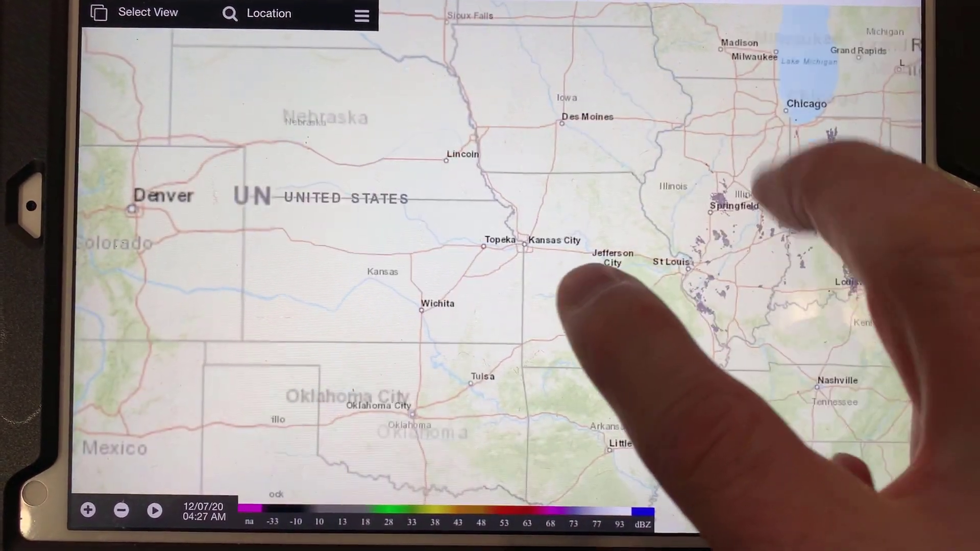
scroll(577, 291, down, 5)
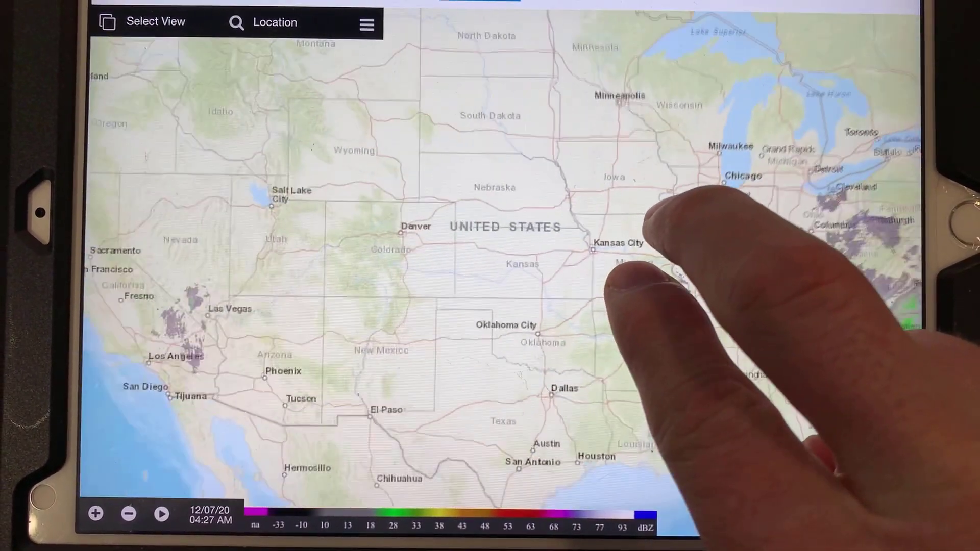
scroll(633, 255, down, 4)
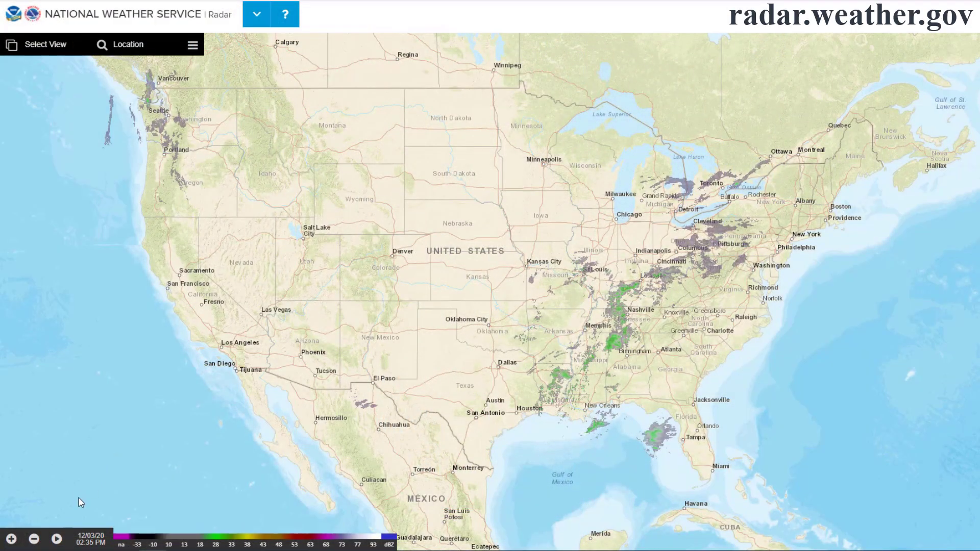
Play and pause the radar loop, then shift the Pacific Northwest map slightly west
click(57, 539)
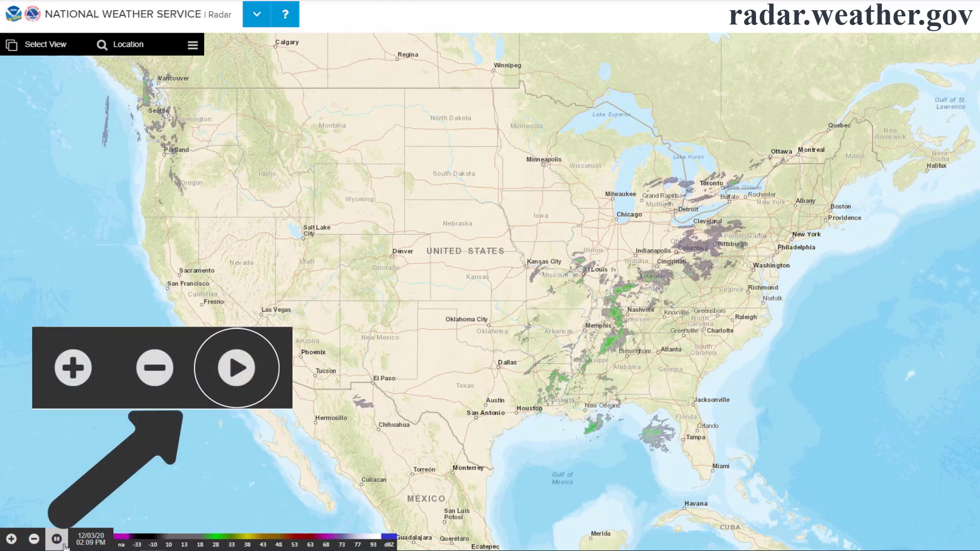
click(62, 542)
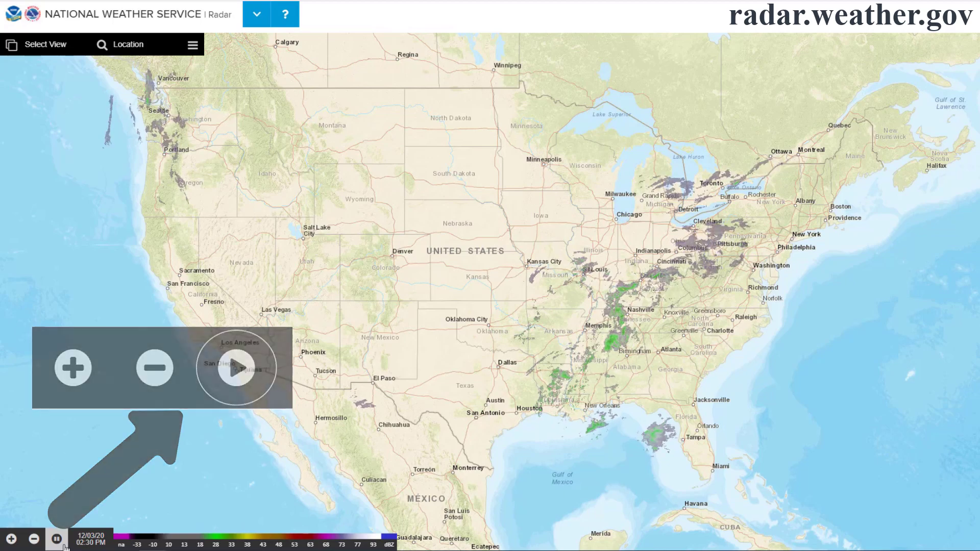
drag(469, 283, 492, 273)
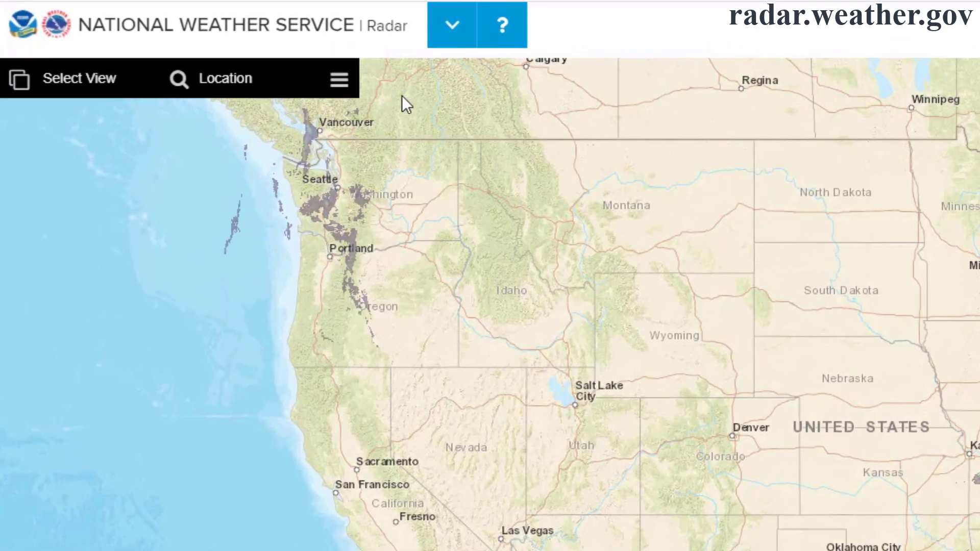
Hide the map toolbar, restore it, and reopen the map settings panel
click(345, 84)
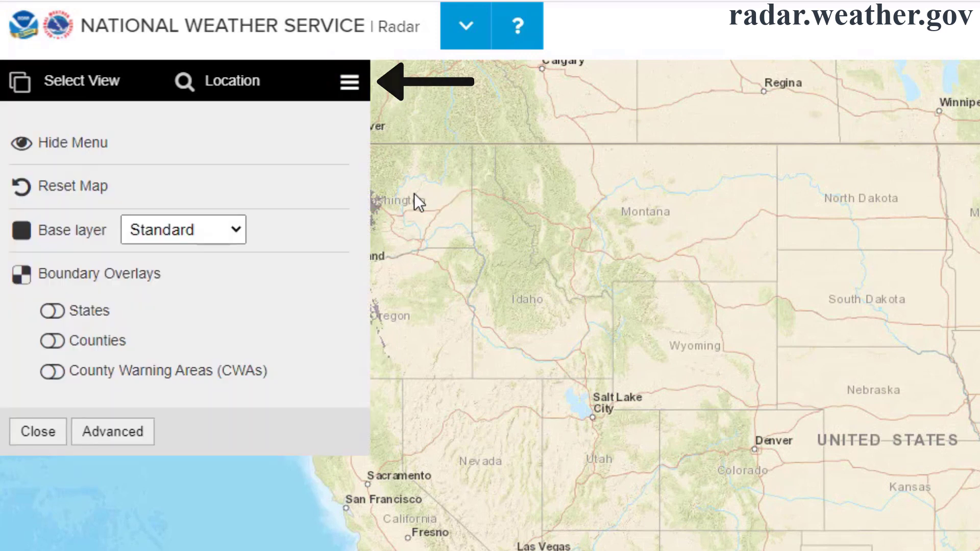
click(65, 148)
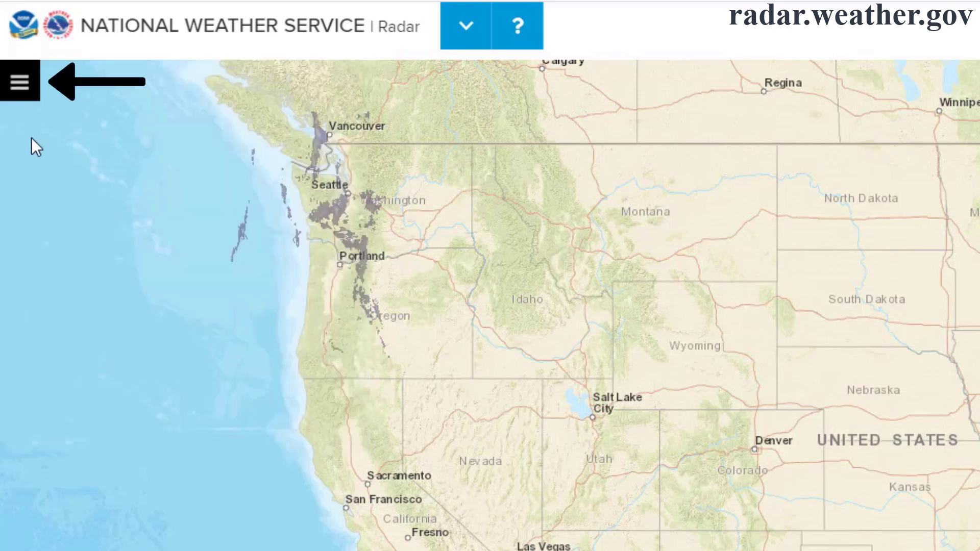
click(25, 87)
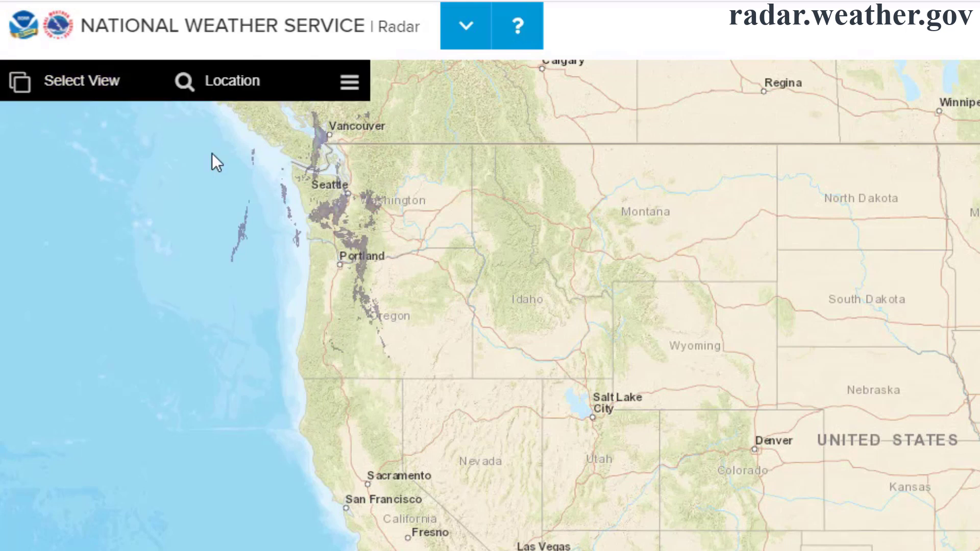
click(350, 83)
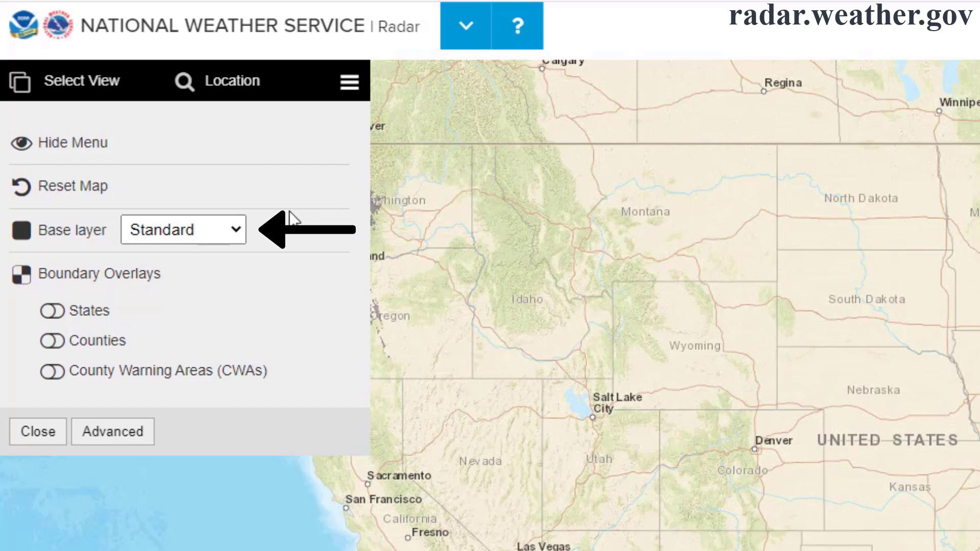
Switch the base layer to Dark Canvas, then back to Standard
click(237, 240)
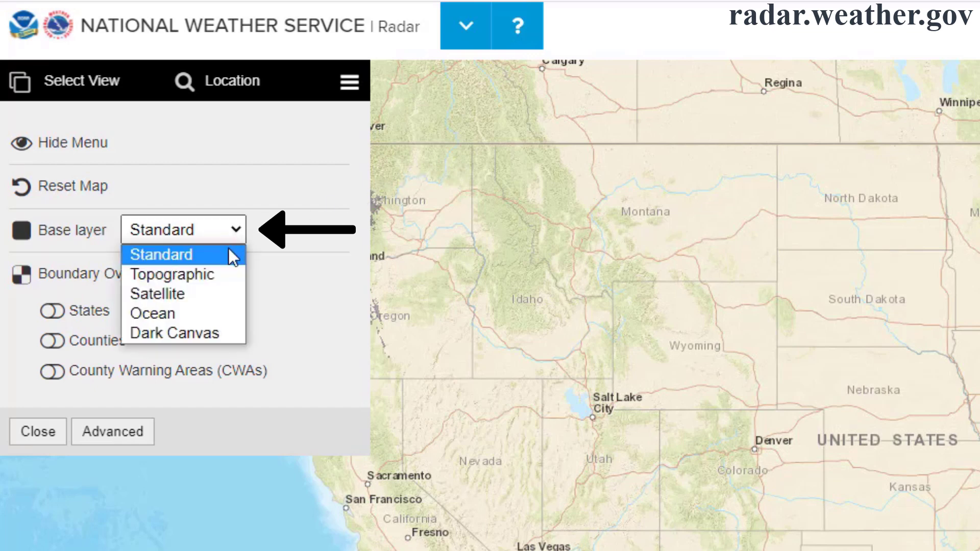
click(189, 333)
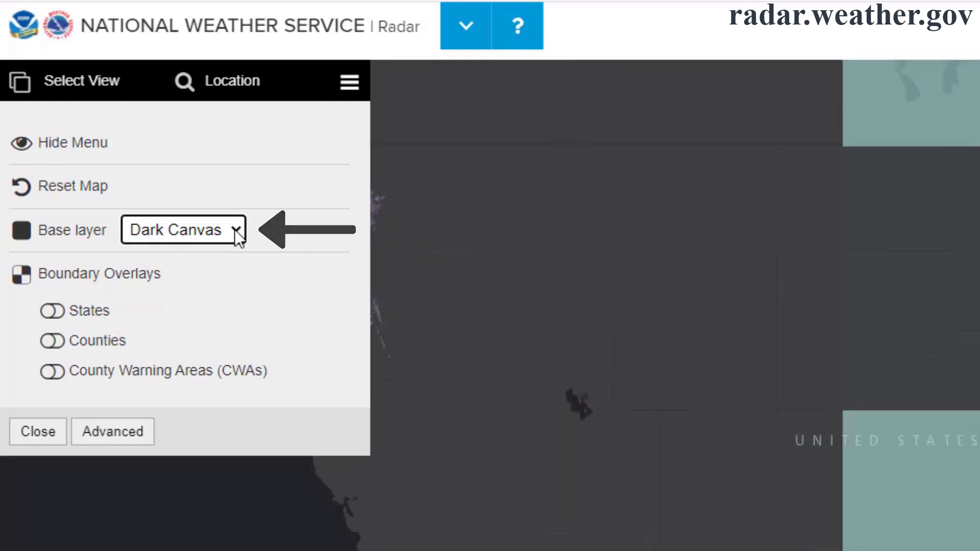
click(235, 228)
click(224, 254)
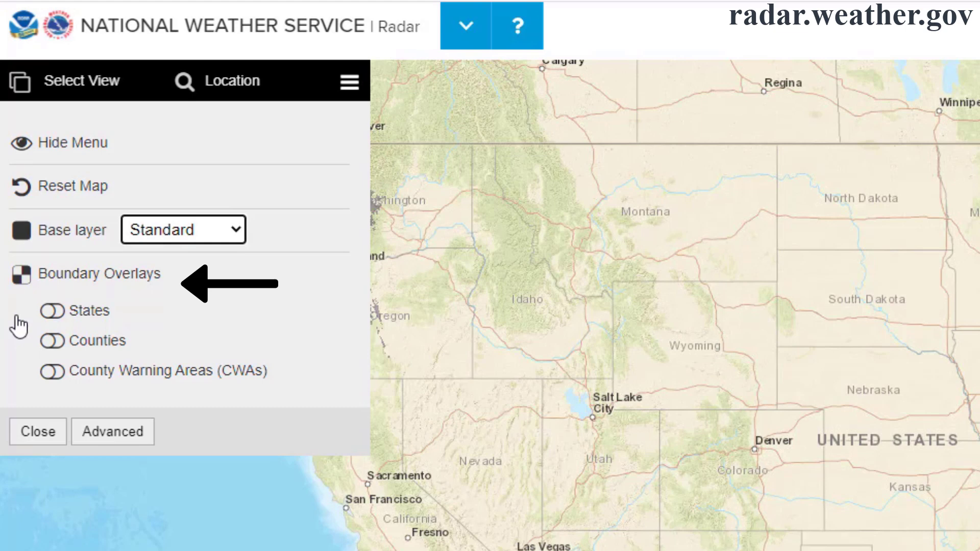
Turn the States overlay on and off, and turn off Counties
click(71, 311)
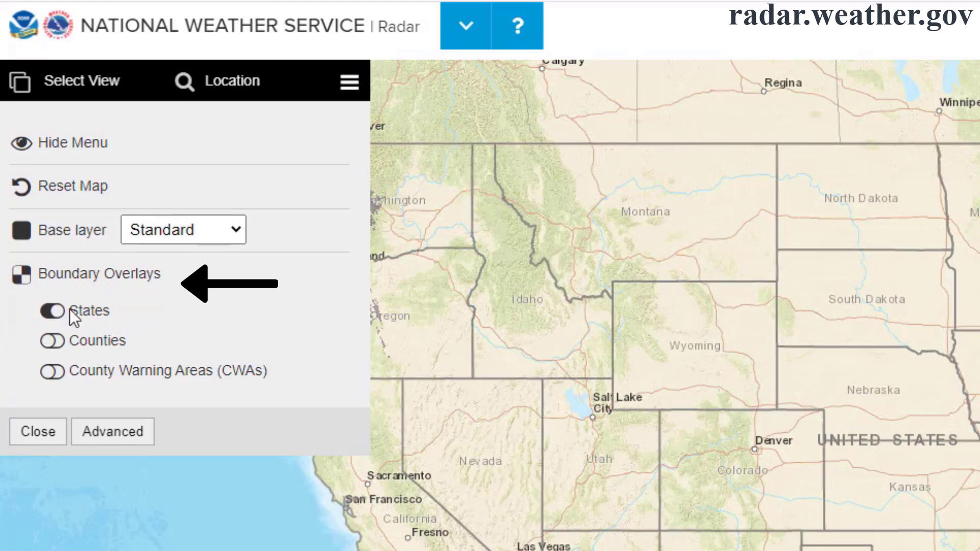
click(74, 314)
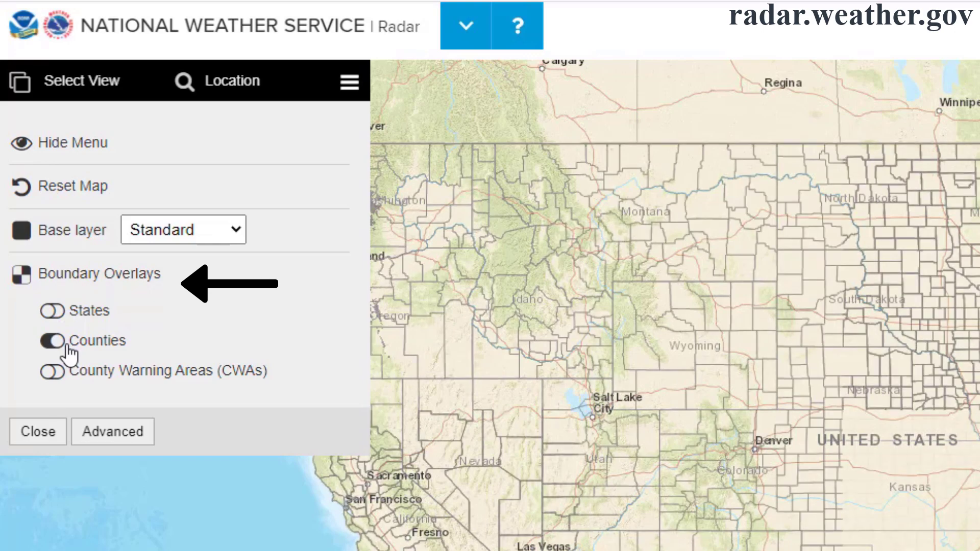
click(70, 352)
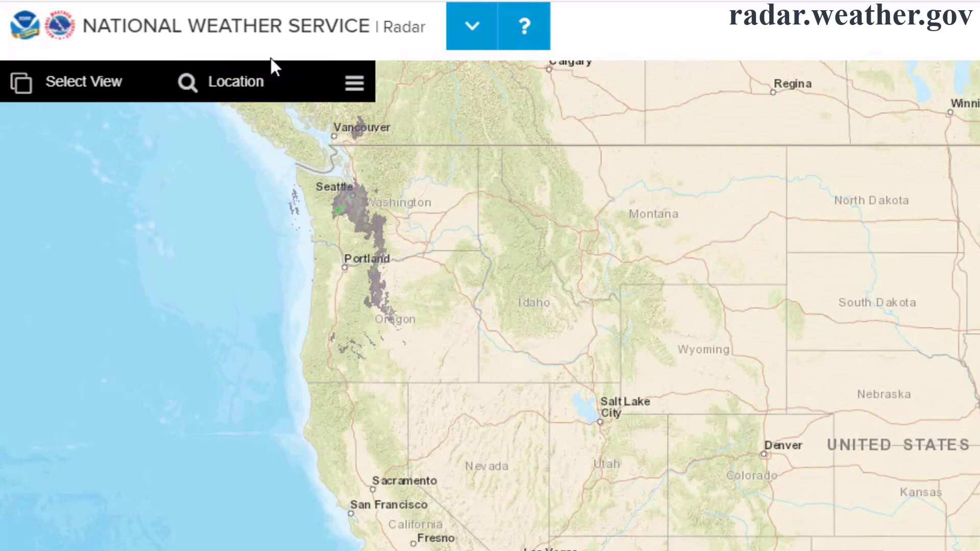
Search 'Los' and go to Los Angeles, CA, USA on the map
click(268, 82)
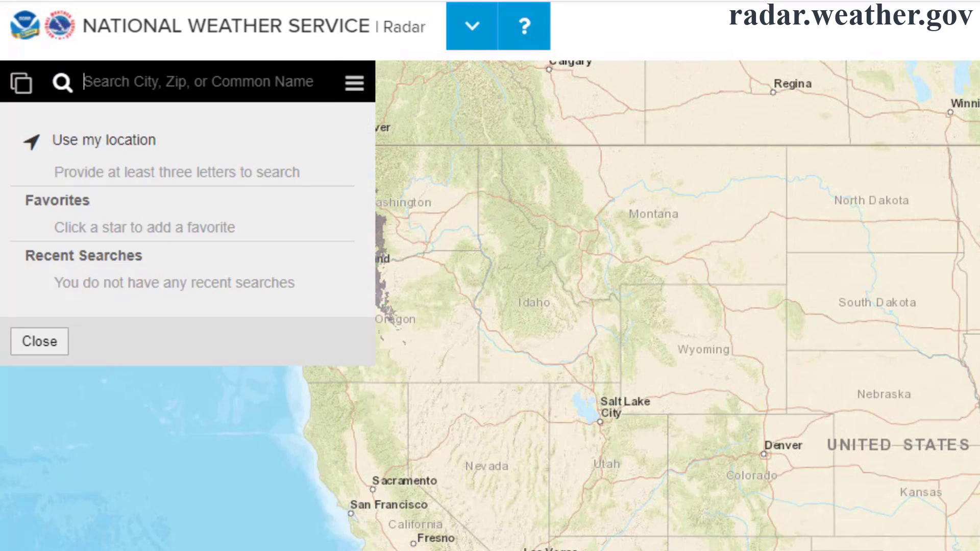
text(Los Angeles)
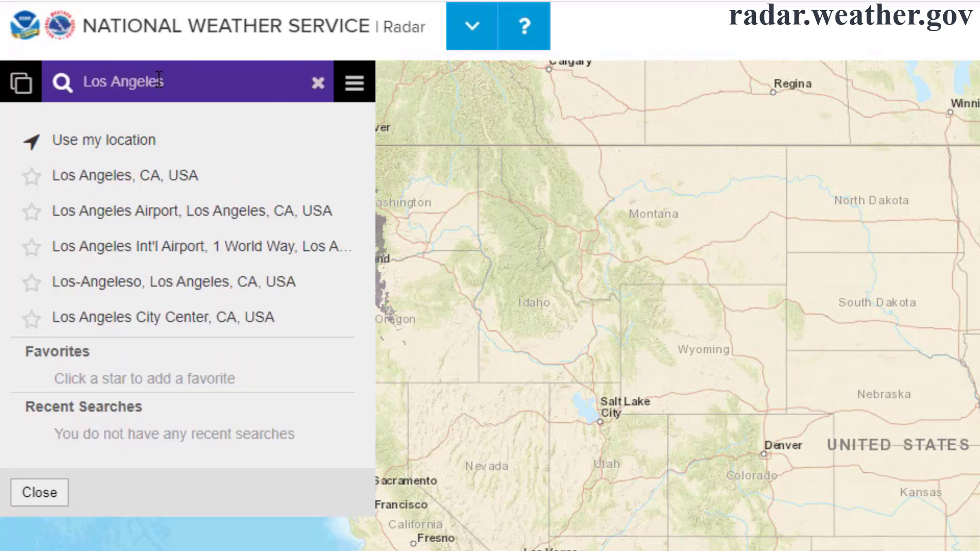
click(173, 179)
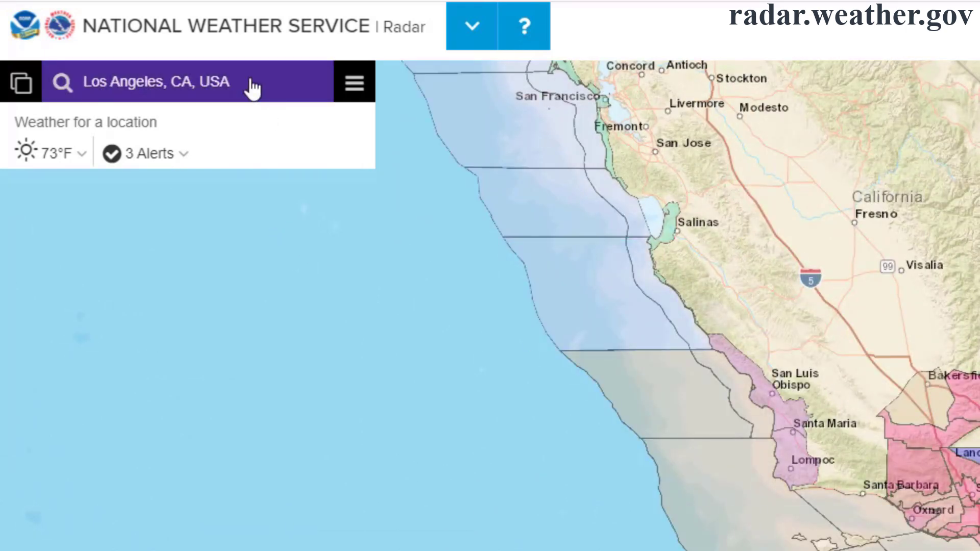
Star Los Angeles, CA, USA in recent searches to save it as a favorite
click(252, 85)
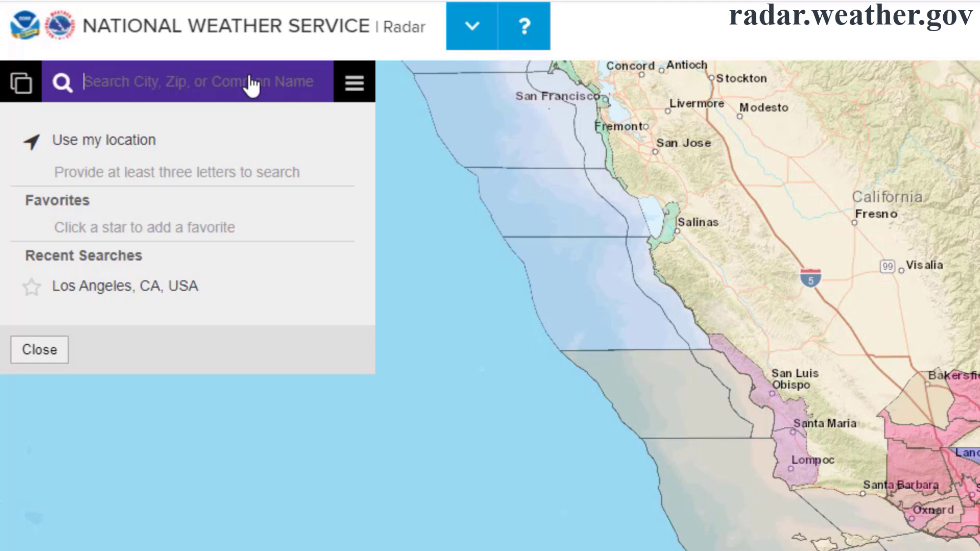
click(31, 289)
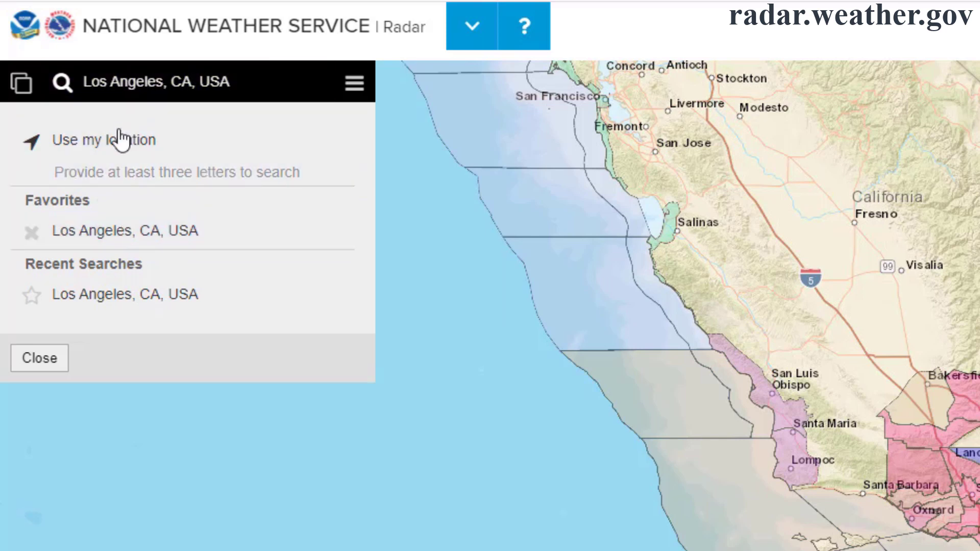
click(121, 240)
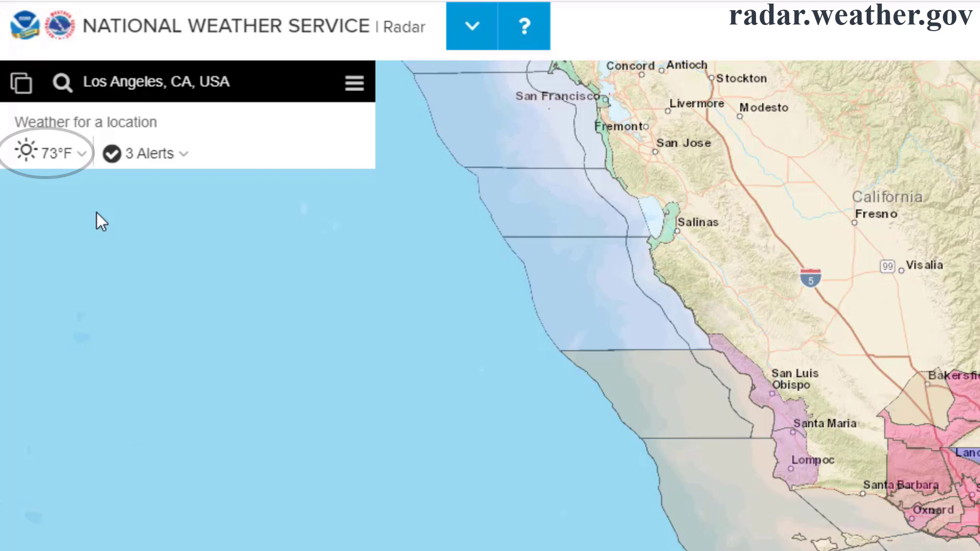
Expand the 73°F Los Angeles forecast chart, then open its 3 Alerts list
click(77, 154)
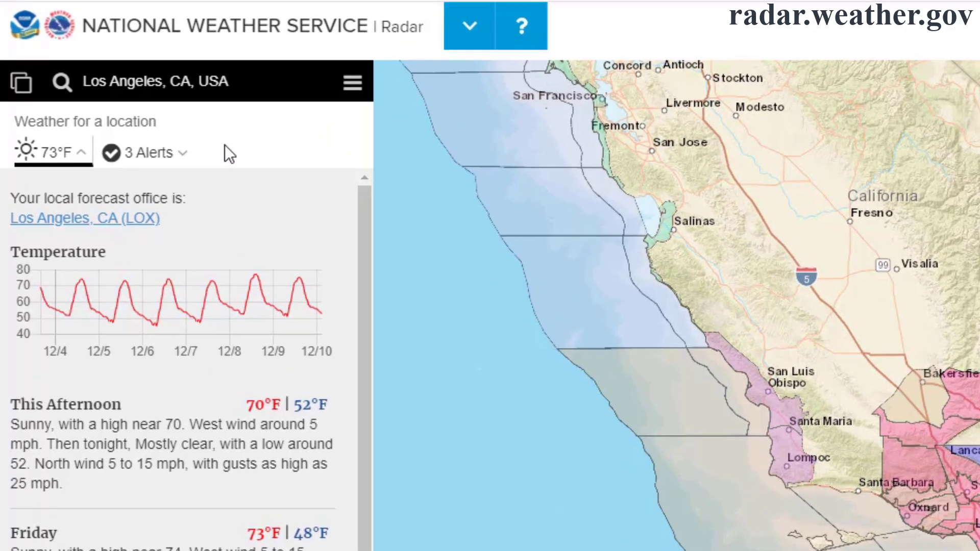
click(175, 169)
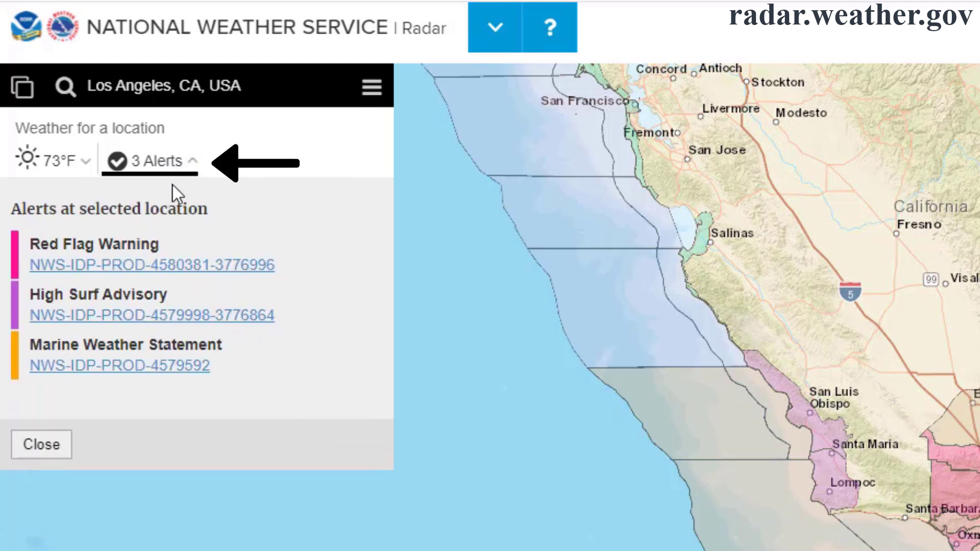
Expand the Red Flag Warning and open its full details page
click(187, 265)
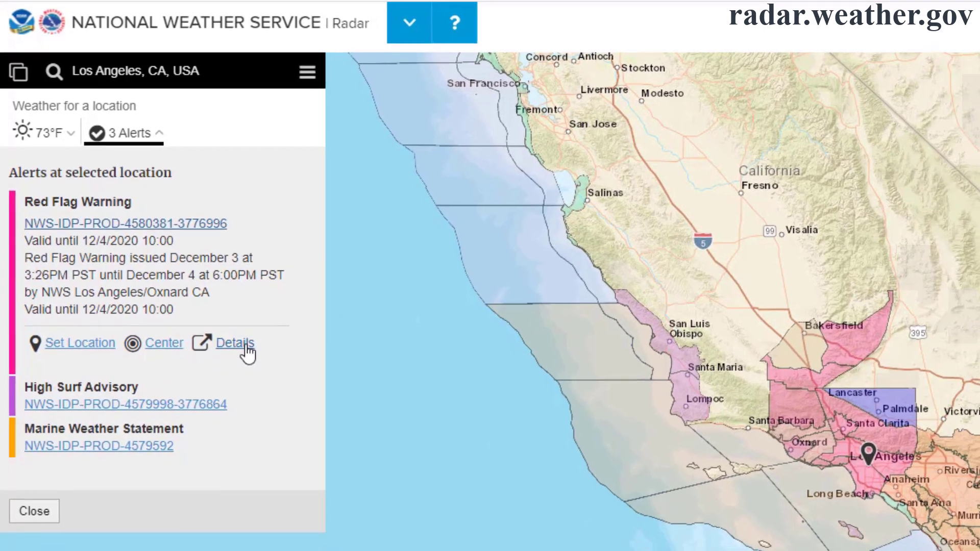
click(265, 374)
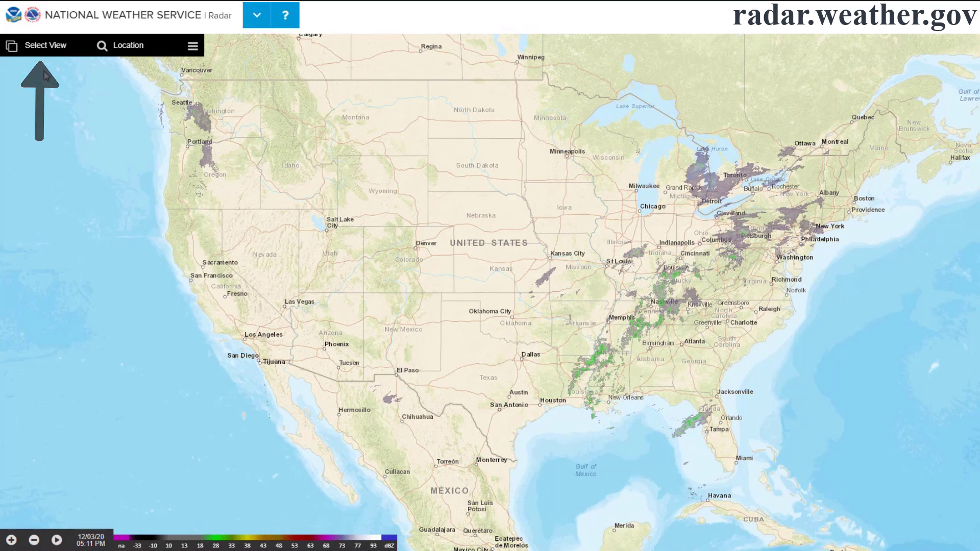
Switch the map view to Radar station products
click(43, 49)
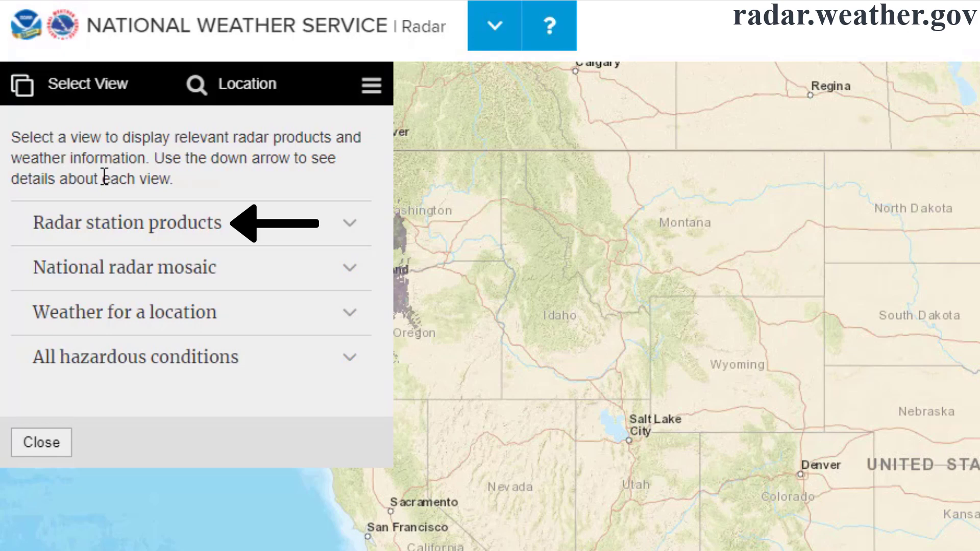
click(109, 223)
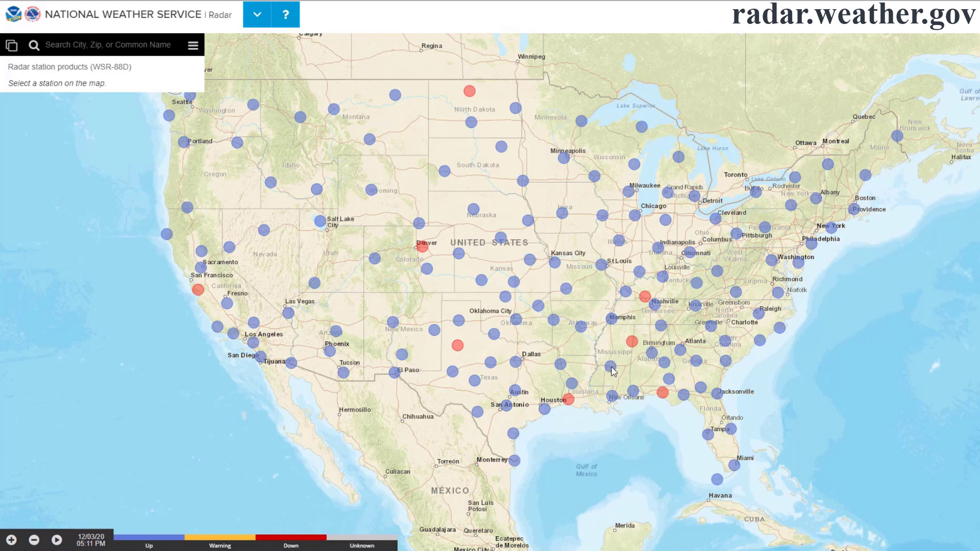
Select station KDGX, zoom in two levels on Mississippi, and show its station info
click(612, 368)
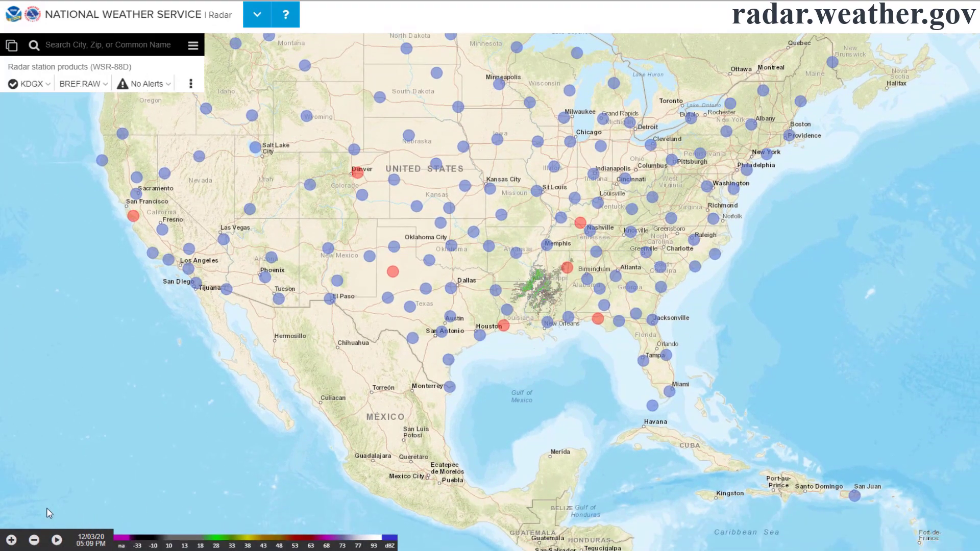
click(11, 539)
click(12, 540)
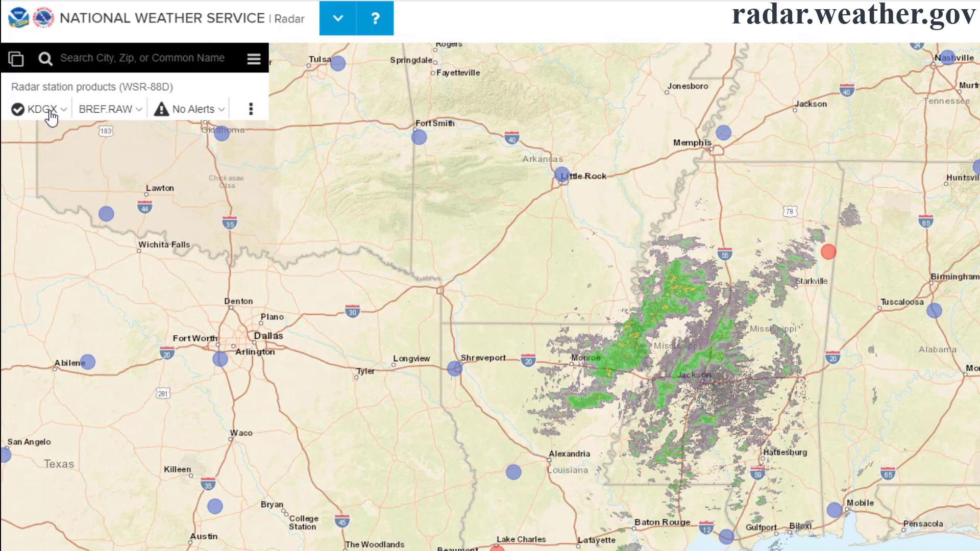
click(51, 114)
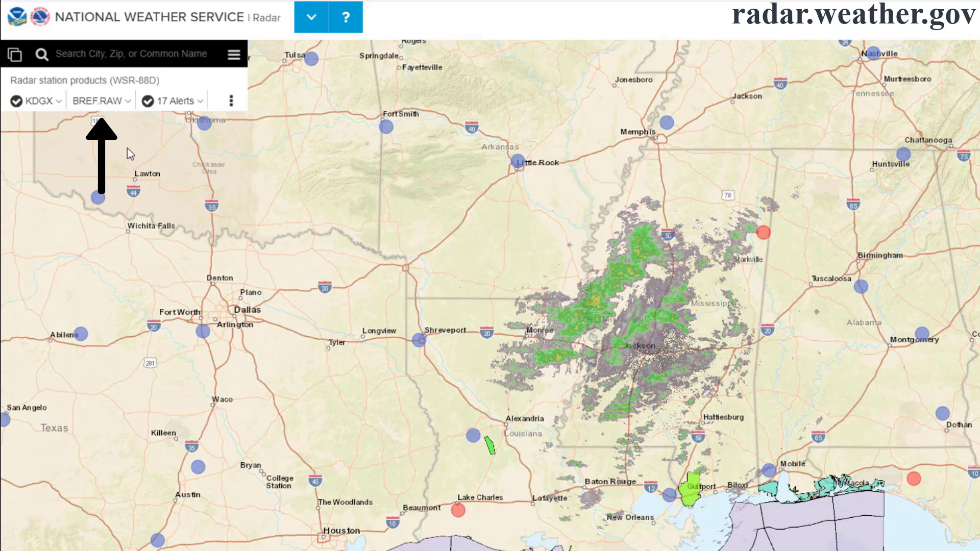
View KDGX's BREF.RAW product list, then list its 17 map alerts by type
click(106, 104)
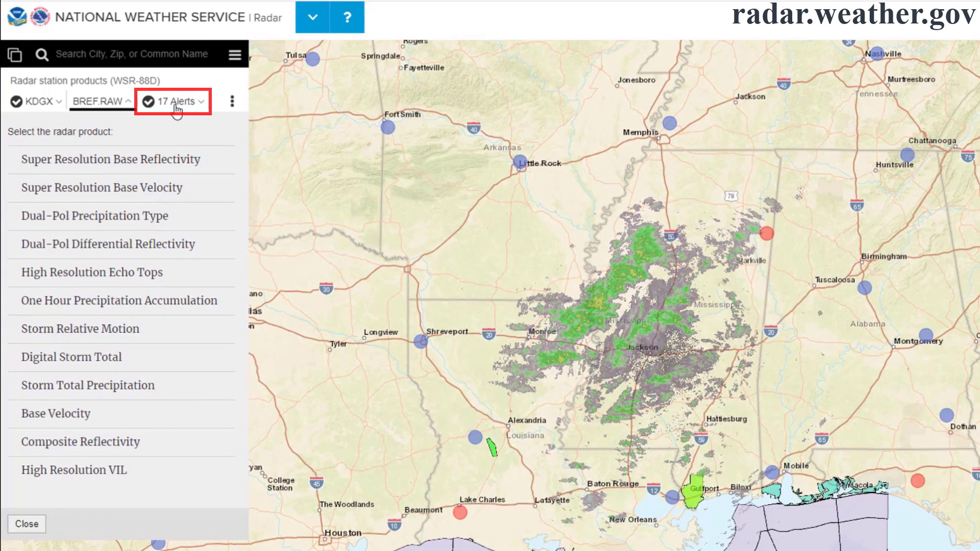
click(175, 105)
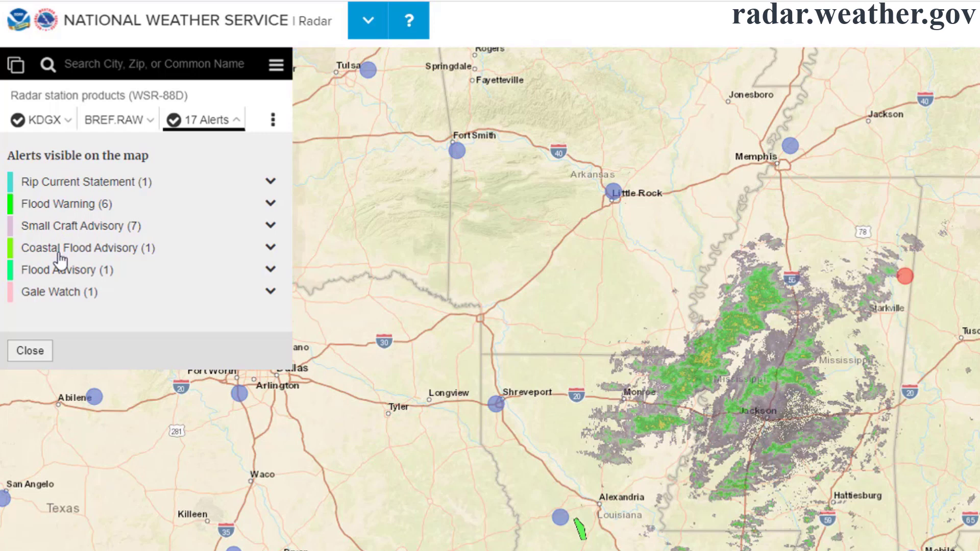
Read the Coastal Flood Advisory's full details, then bring up KDGX's station settings menu
click(125, 255)
click(126, 263)
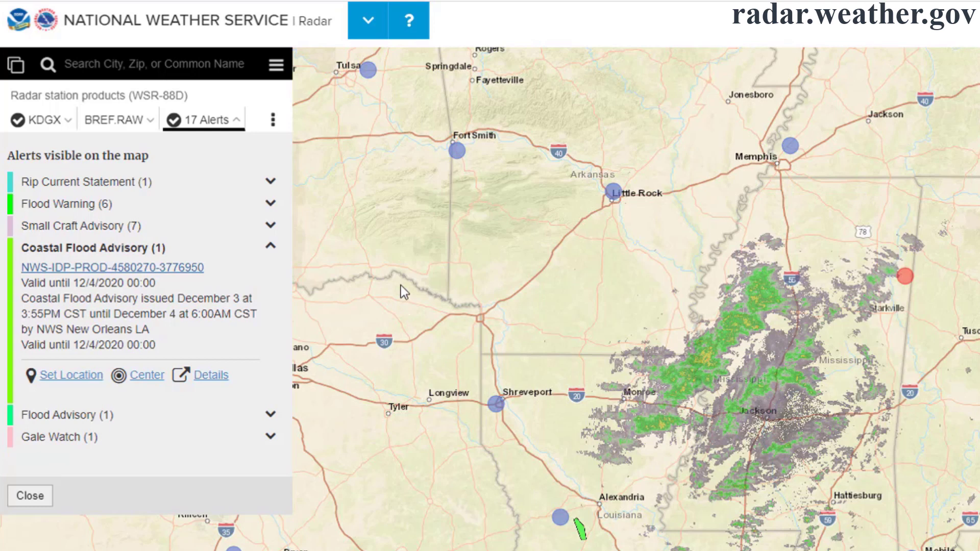
click(273, 120)
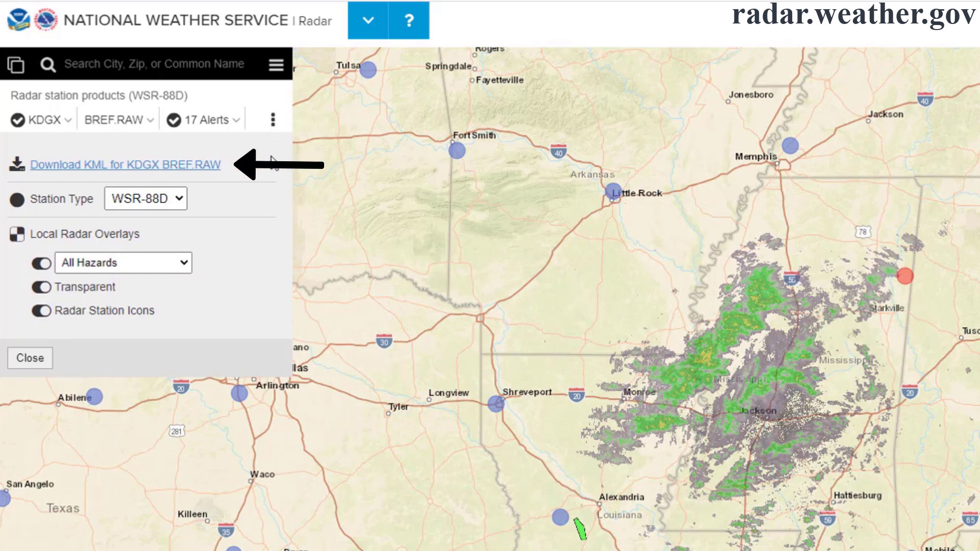
Switch KDGX's station type to TDWR, then back to WSR-88D
click(183, 203)
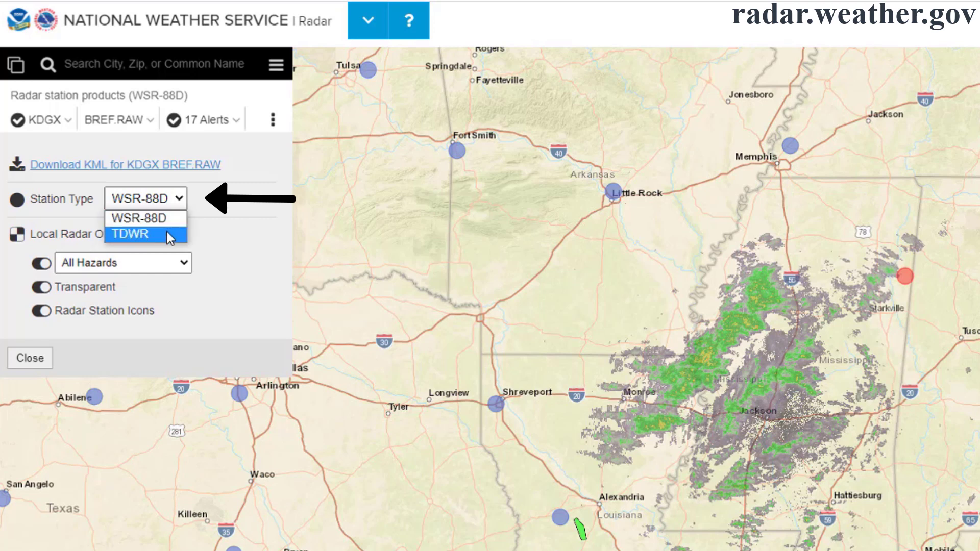
click(166, 231)
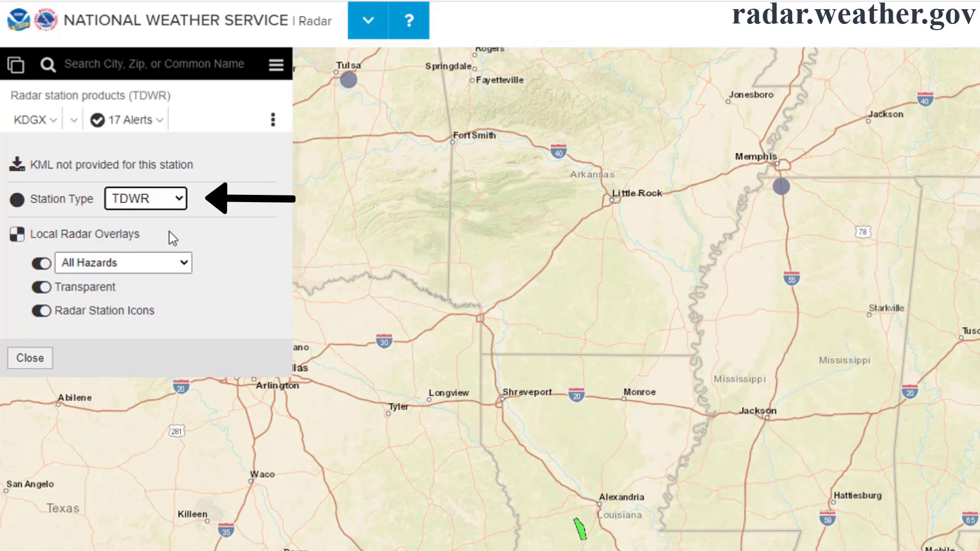
click(181, 206)
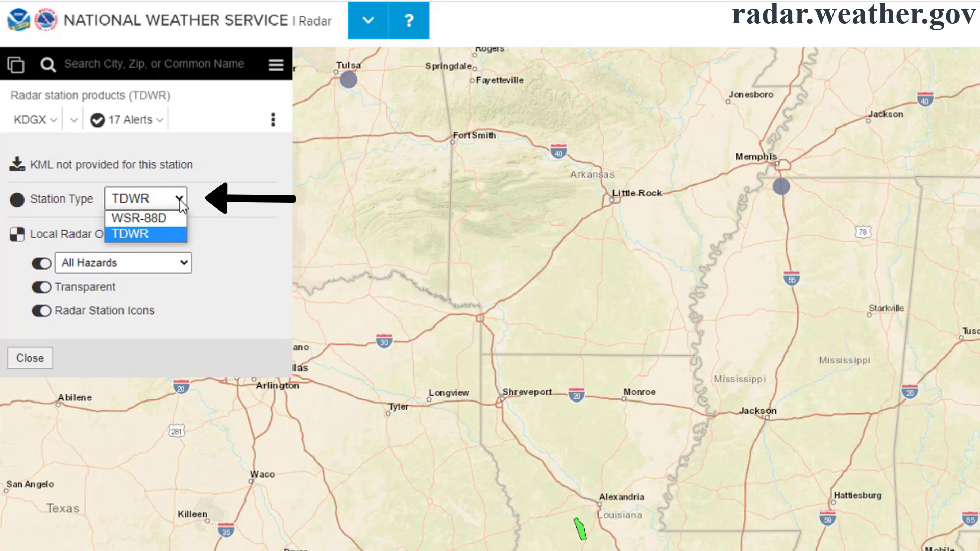
click(169, 218)
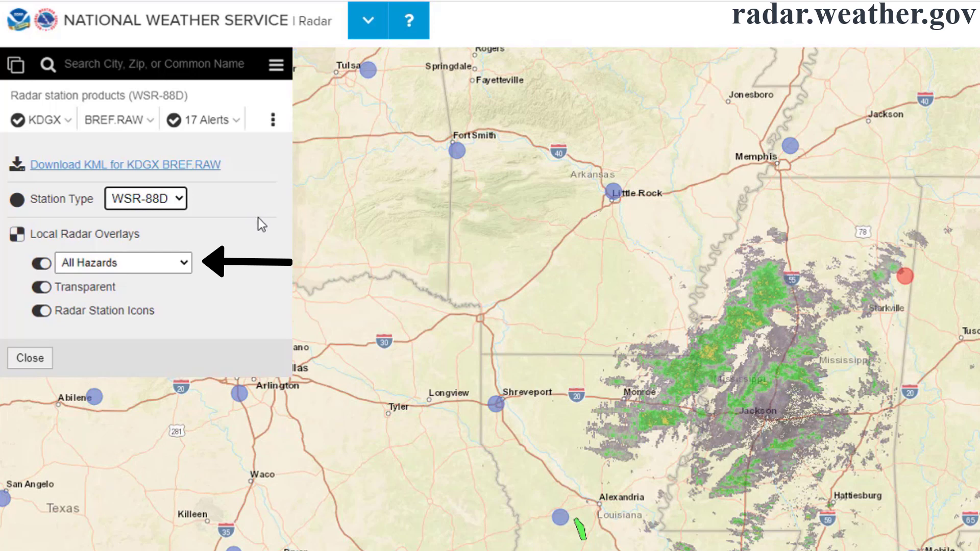
Keep the All Hazards overlay and toggle Transparent and Radar Station Icons off and back on
click(191, 262)
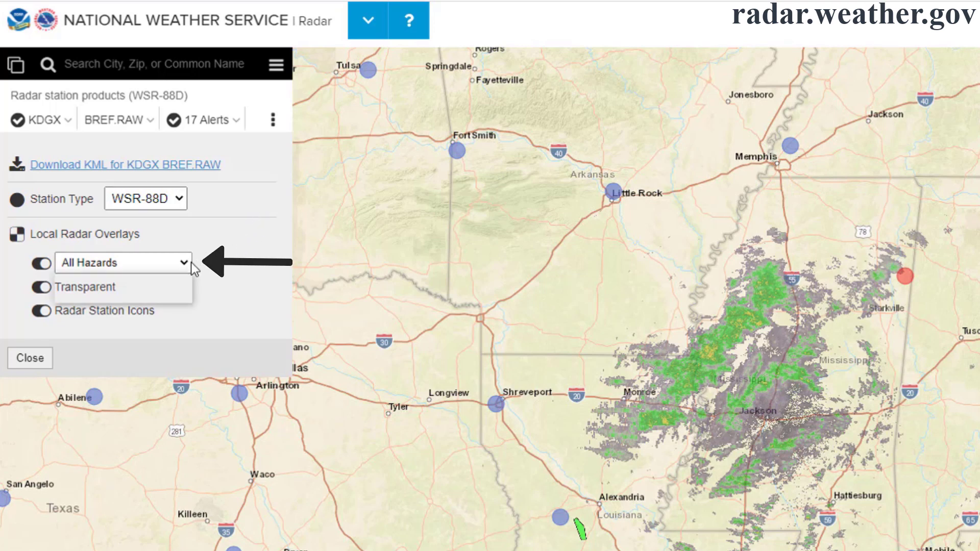
click(186, 263)
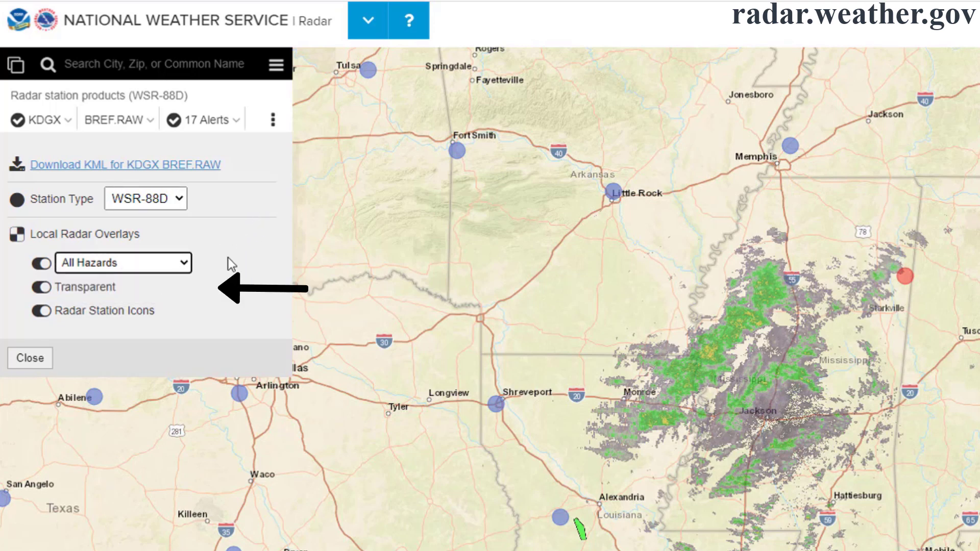
click(41, 288)
click(42, 287)
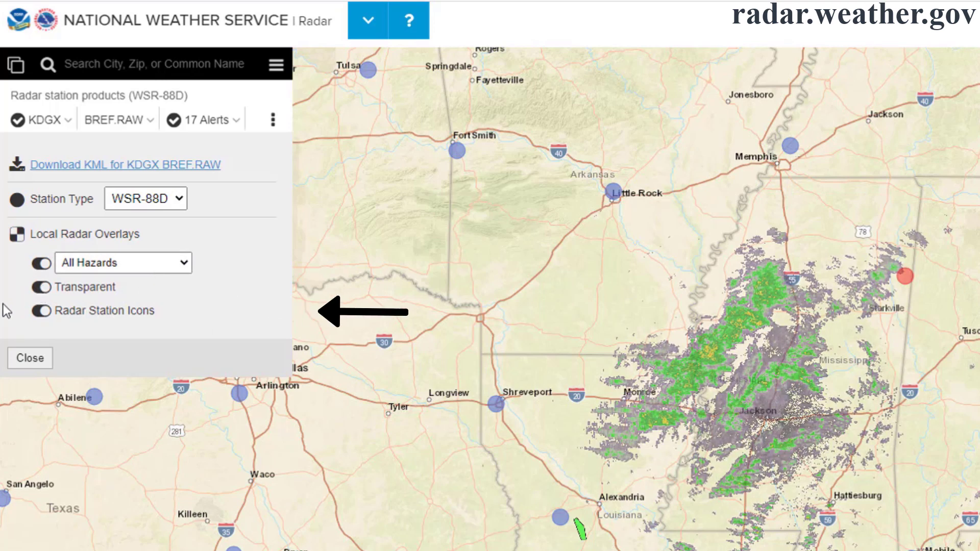
click(43, 311)
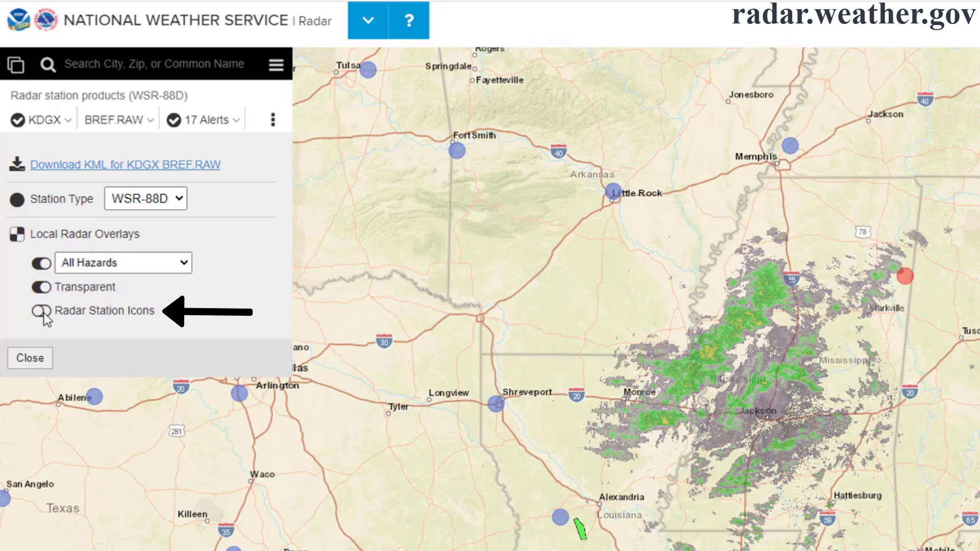
click(43, 311)
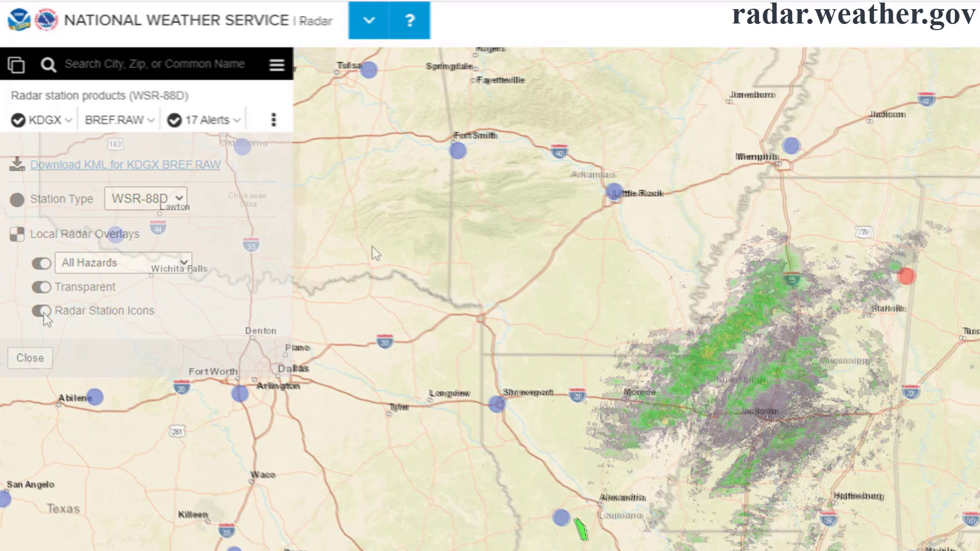
Switch to the National radar mosaic view and list its BREF.QCD product choices like Echo Tops
click(17, 65)
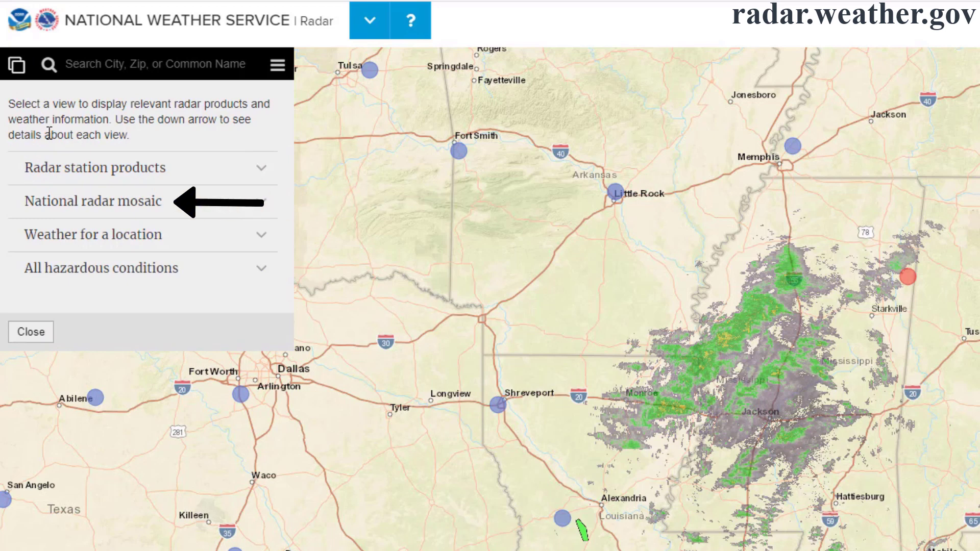
click(57, 216)
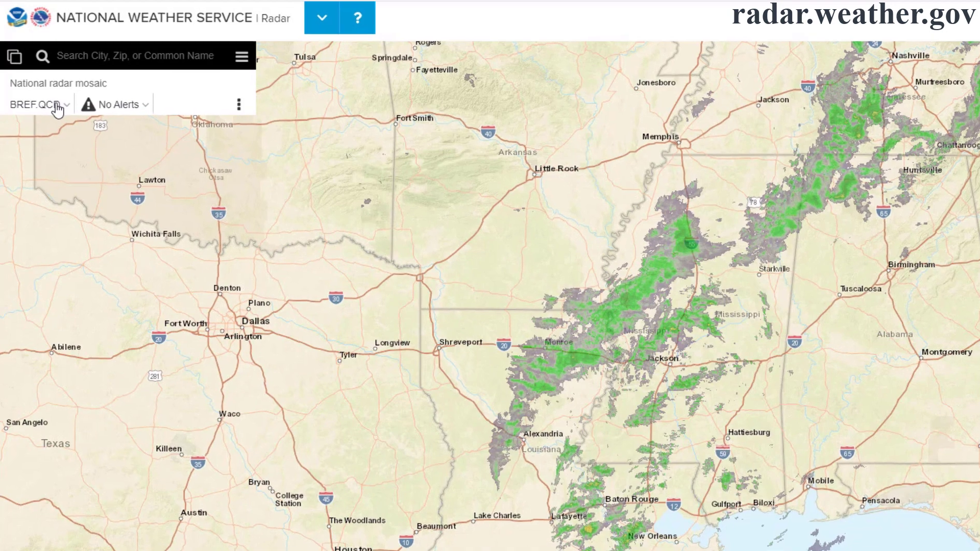
click(33, 93)
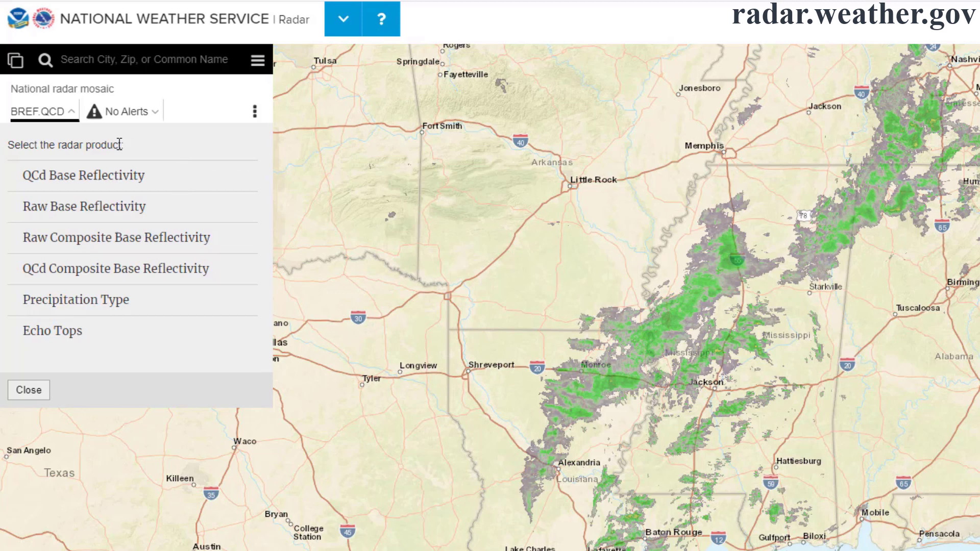
Choose All hazardous conditions from the Select View list to show Gulf Coast hazard polygons
click(16, 61)
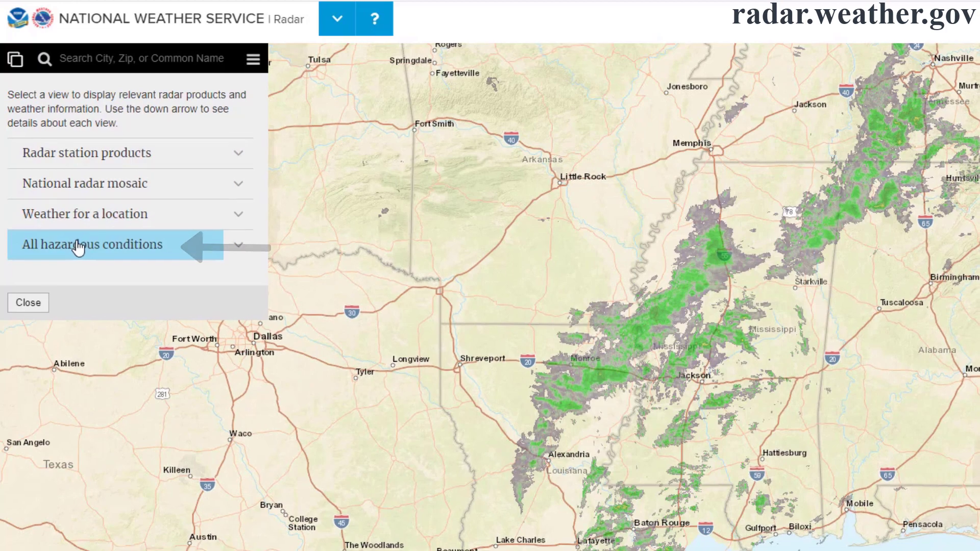
click(77, 240)
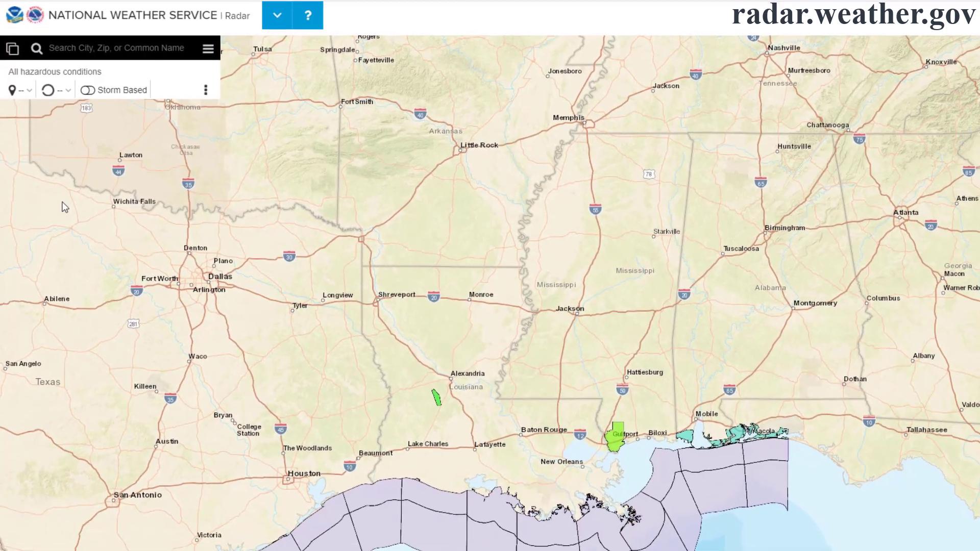